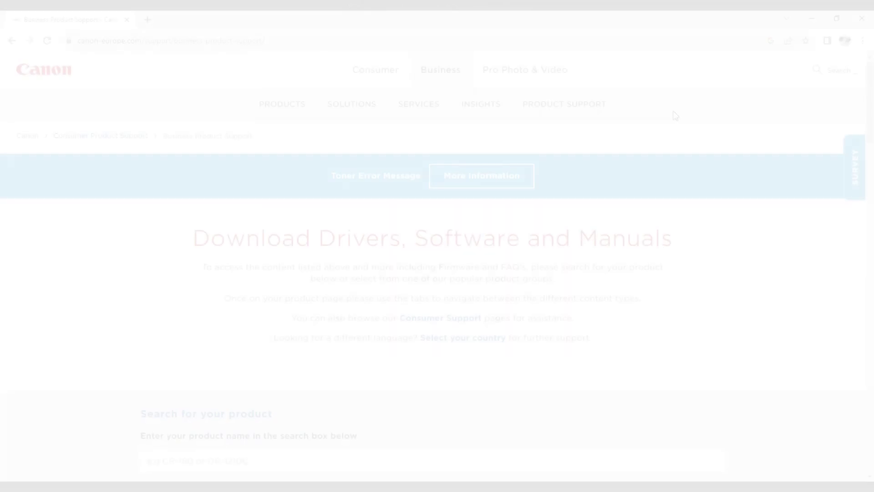
Step: Search for MF275, open the i-SENSYS MF275dw page and download its Windows 64-bit MF drivers
{"action": "left_click", "coordinate": [262, 457]}
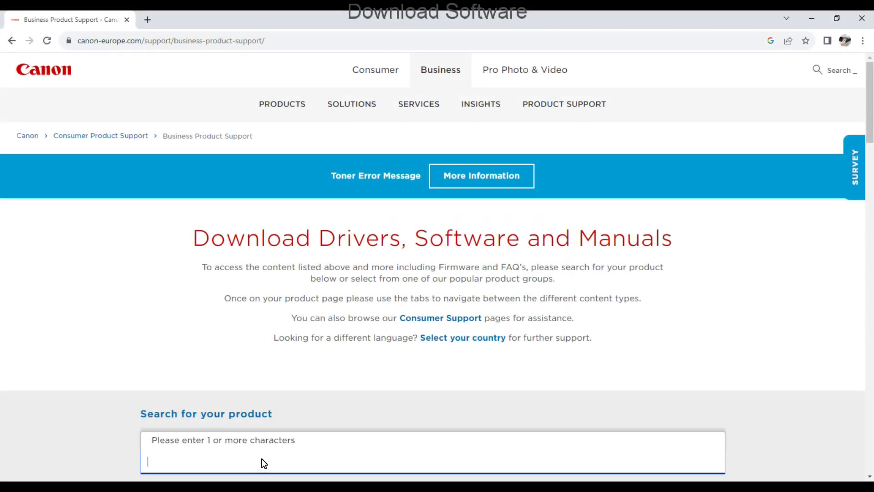
{"action": "type", "text": "MF275"}
{"action": "left_click", "coordinate": [268, 445]}
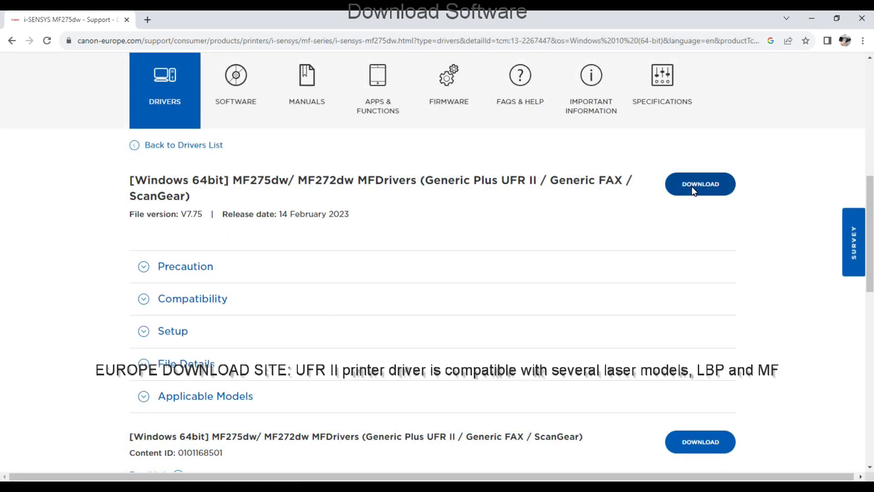
{"action": "left_click", "coordinate": [692, 187]}
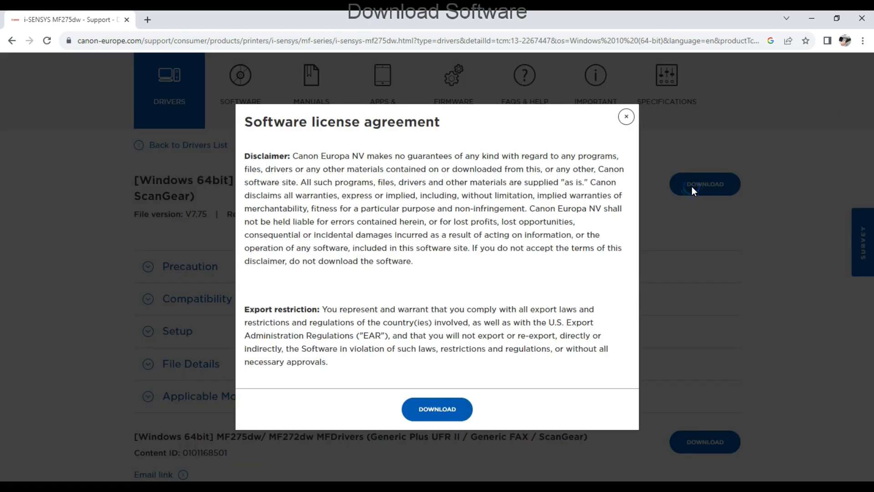
{"action": "left_click", "coordinate": [433, 409]}
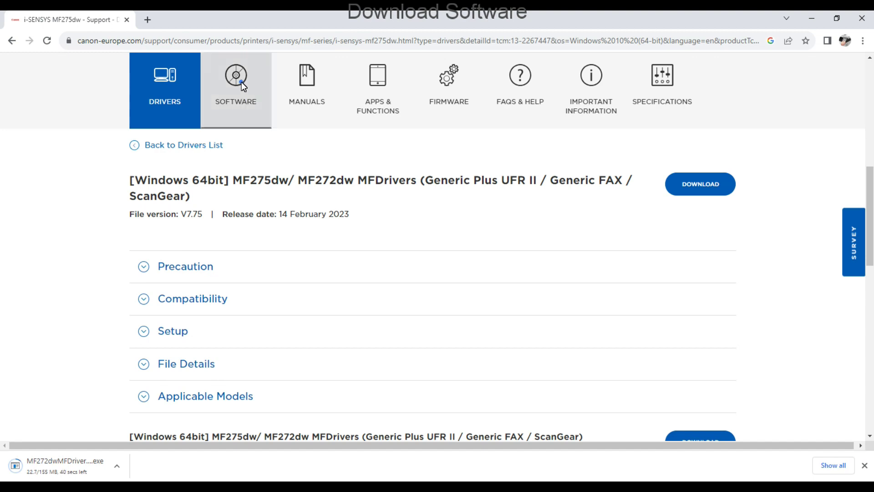
Step: Download Toner Status Version 2.40 from the MF275dw software list, accepting the licence
{"action": "left_click", "coordinate": [242, 81]}
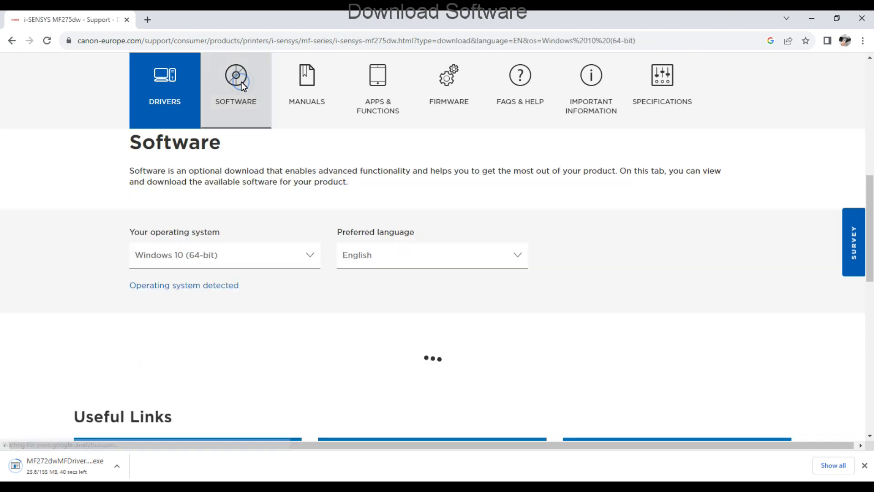
{"action": "scroll", "coordinate": [304, 184], "scroll_direction": "down", "scroll_amount": 1}
{"action": "scroll", "coordinate": [304, 184], "scroll_direction": "down", "scroll_amount": 2}
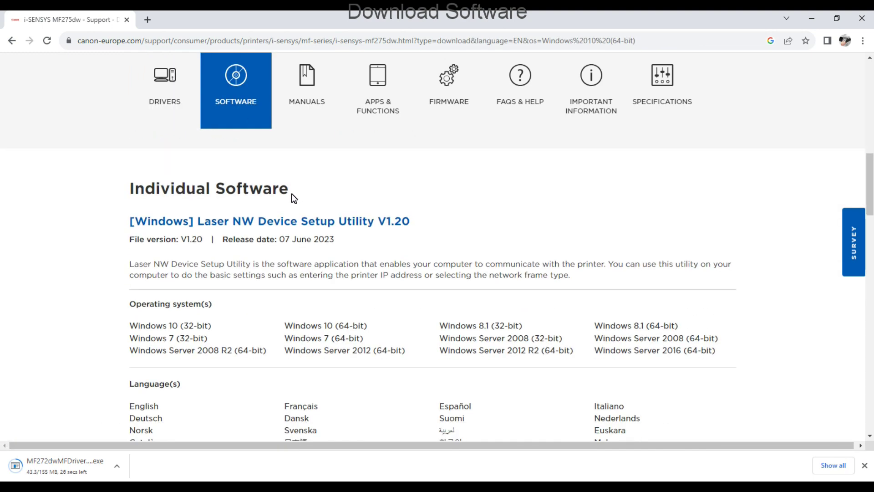
{"action": "scroll", "coordinate": [332, 223], "scroll_direction": "down", "scroll_amount": 8}
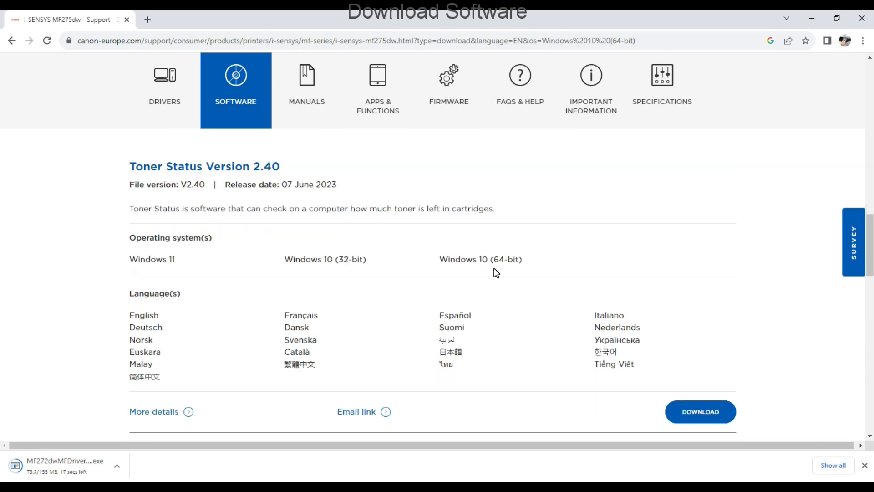
{"action": "left_click", "coordinate": [703, 412]}
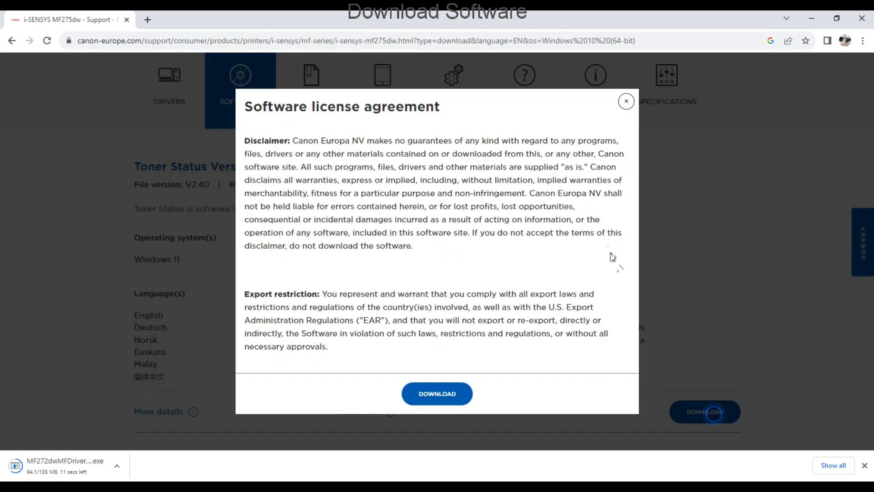
{"action": "left_click", "coordinate": [437, 395]}
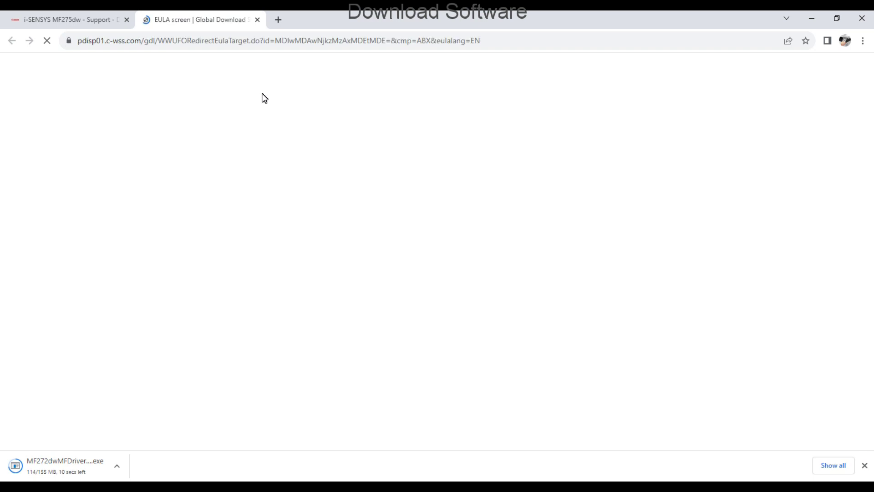
{"action": "left_click", "coordinate": [434, 293]}
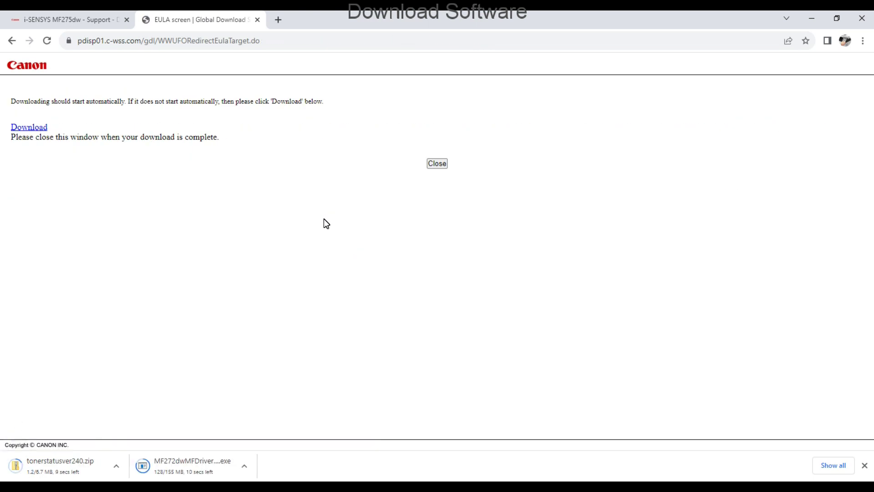
{"action": "left_click", "coordinate": [82, 23]}
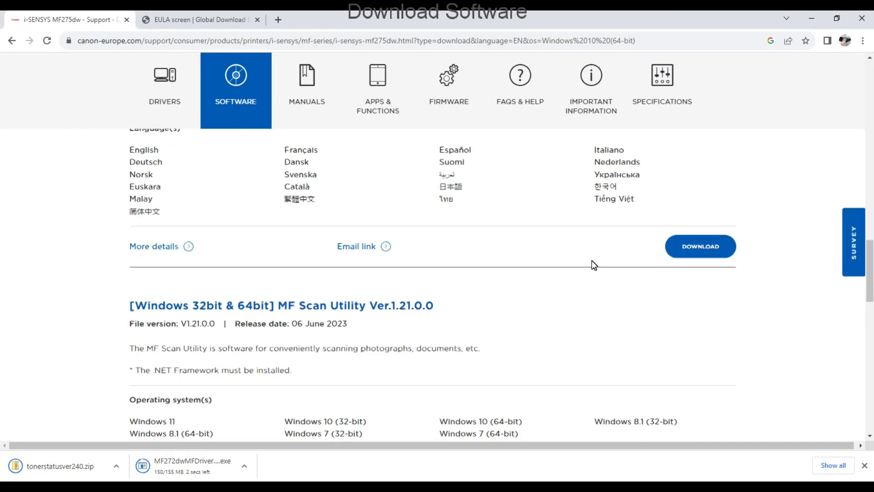
{"action": "scroll", "coordinate": [594, 262], "scroll_direction": "down", "scroll_amount": 3}
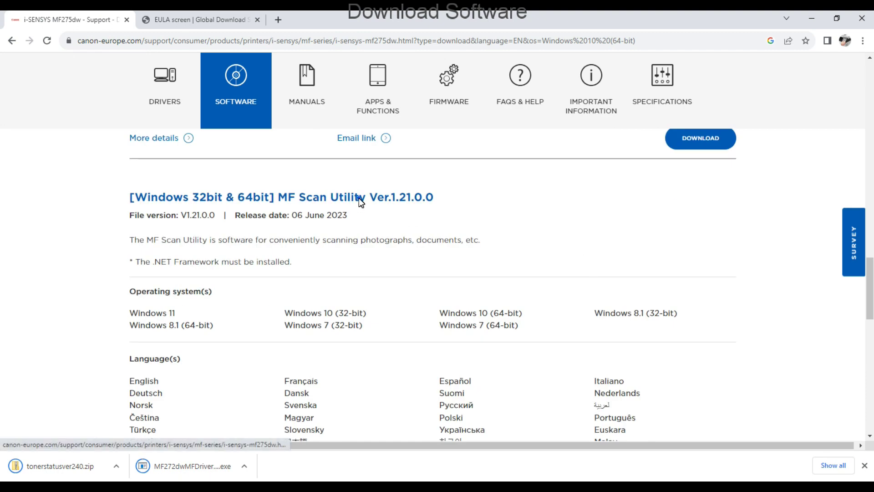
Step: Open MF Scan Utility Ver.1.21.0.0 and download its Windows installer
{"action": "left_click", "coordinate": [359, 198]}
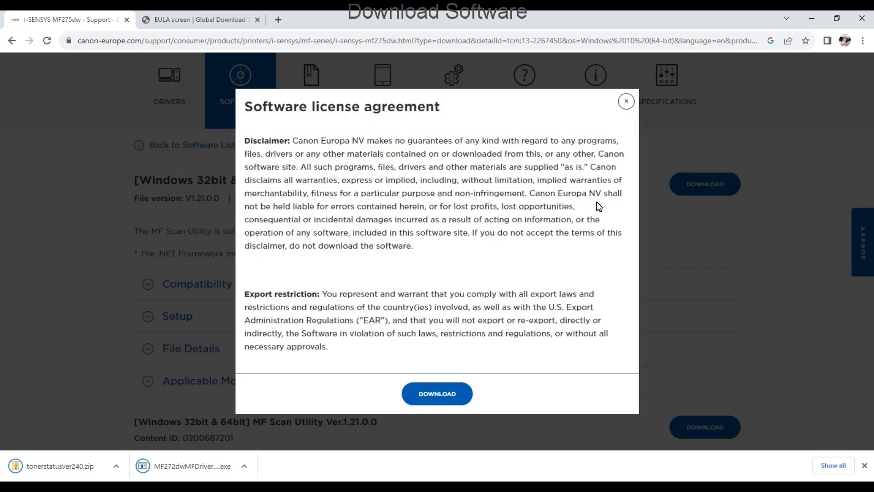
{"action": "left_click", "coordinate": [625, 101]}
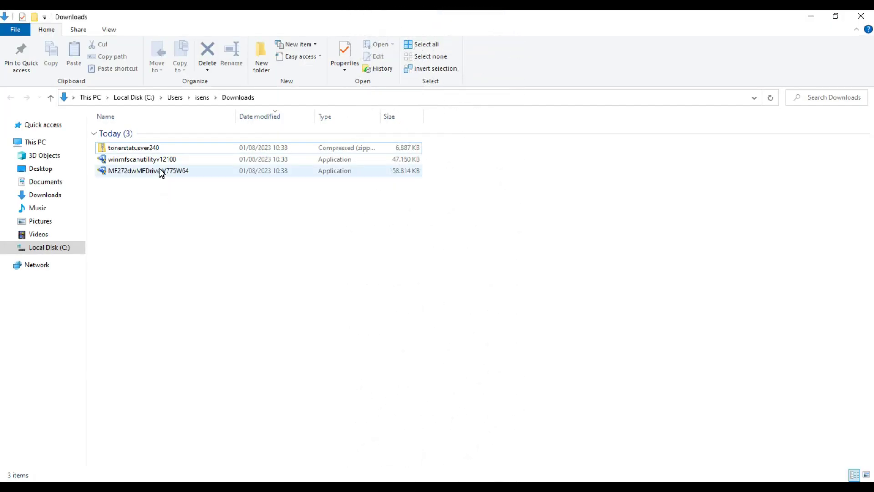
Step: Run MF272dwMFDriverV775W64 from the Downloads folder to start the MF Drivers setup
{"action": "double_click", "coordinate": [160, 171]}
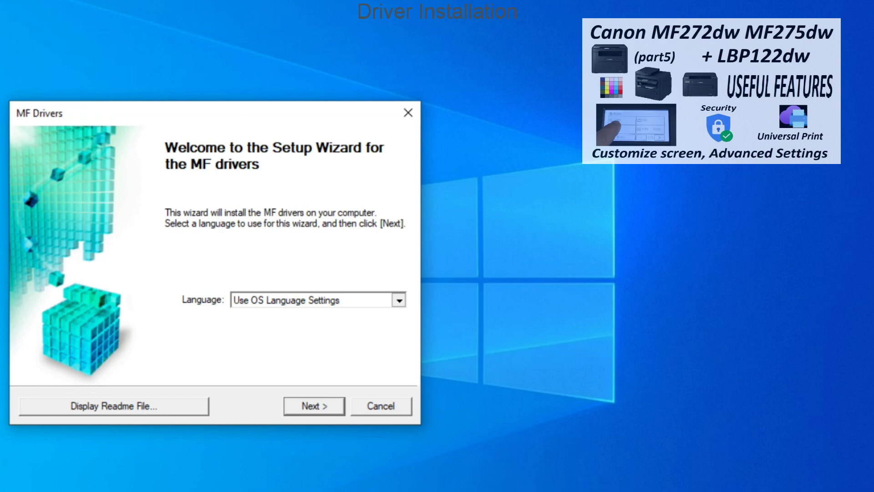
Step: Choose English (English) as the wizard language and continue past the licence agreement
{"action": "key", "text": "alt+Down"}
{"action": "key", "text": "Down"}
{"action": "key", "text": "Return"}
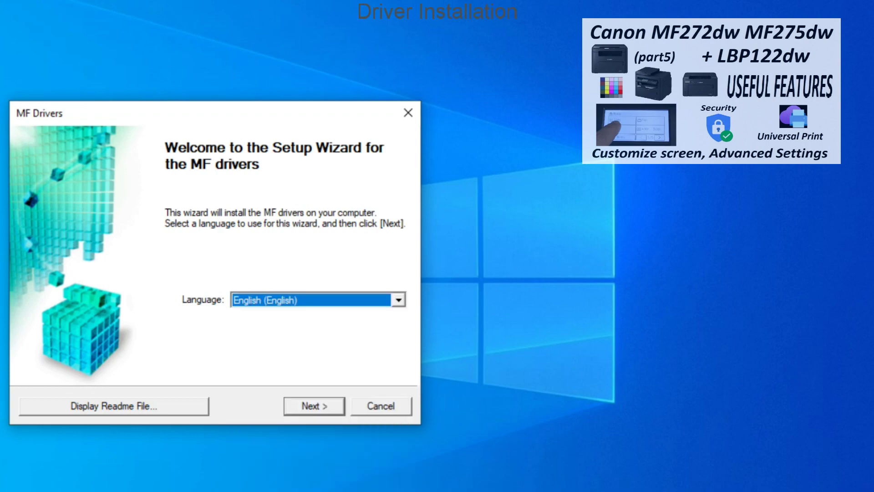
{"action": "key", "text": "Return"}
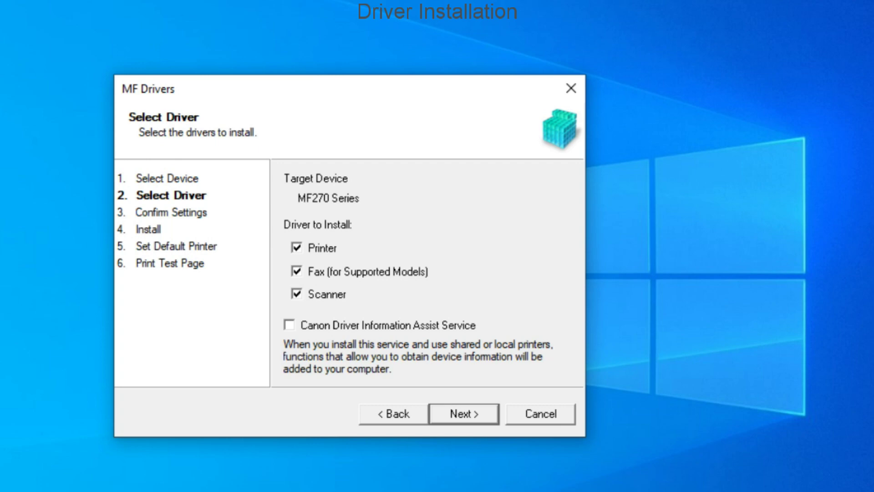
Step: Keep the printer, fax and scanner drivers with default names and start installing
{"action": "key", "text": "Return"}
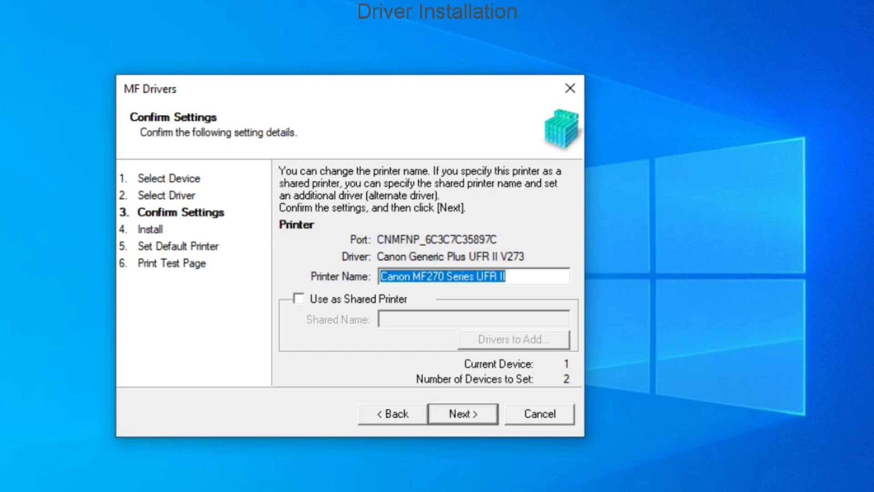
{"action": "key", "text": "Return"}
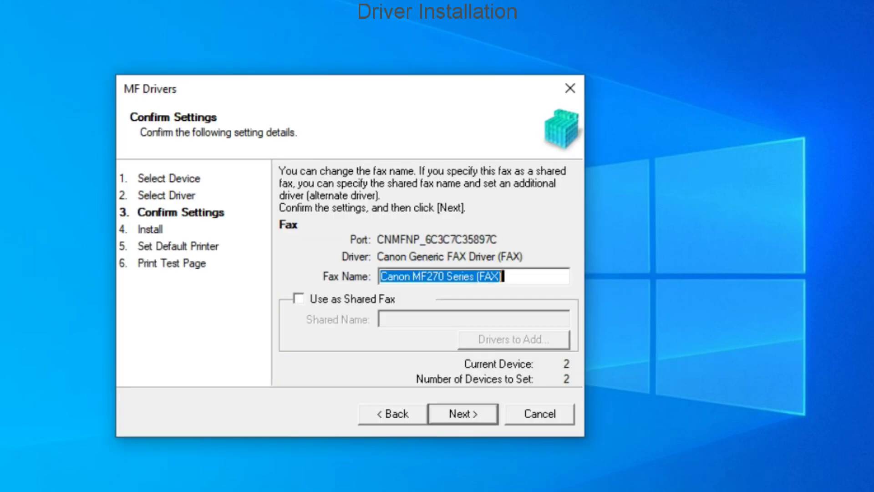
{"action": "key", "text": "Return"}
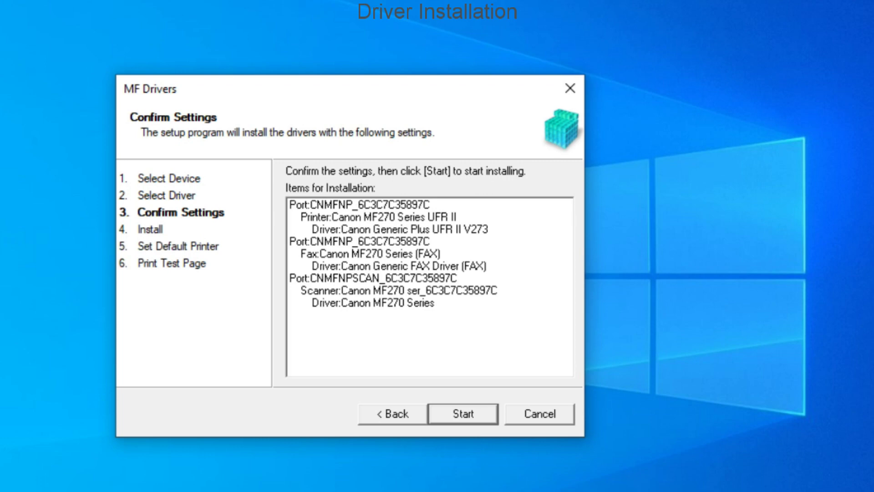
{"action": "key", "text": "Return"}
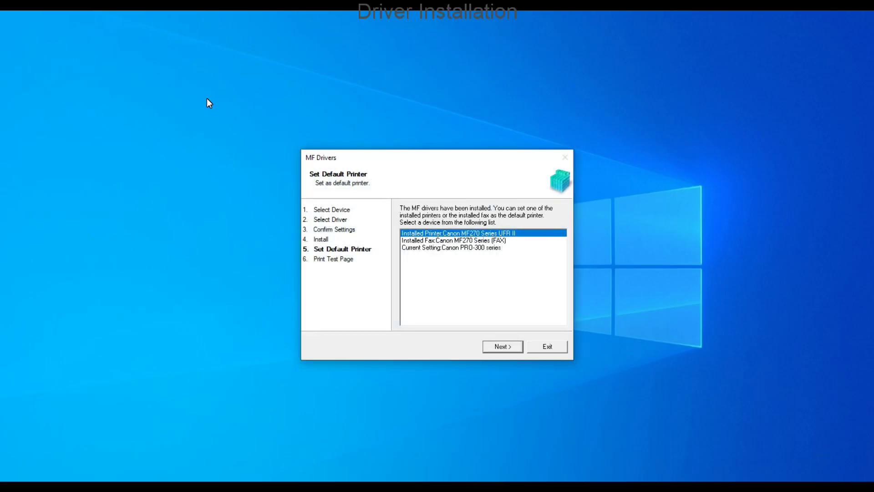
Step: Confirm Canon MF270 Series UFR II as the default printer and complete the wizard
{"action": "key", "text": "Return"}
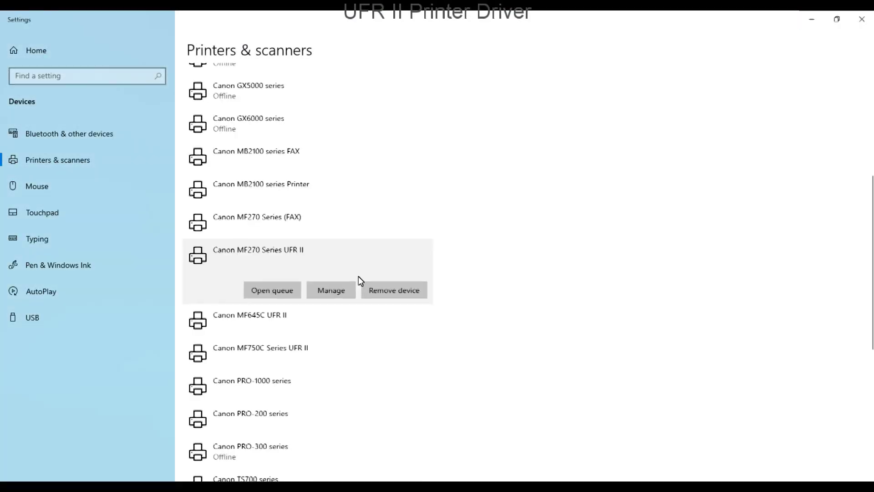
Step: Open the UFR II printing preferences, keeping 1 on 1 page layout and 2-sided printing unchanged
{"action": "left_click", "coordinate": [338, 291]}
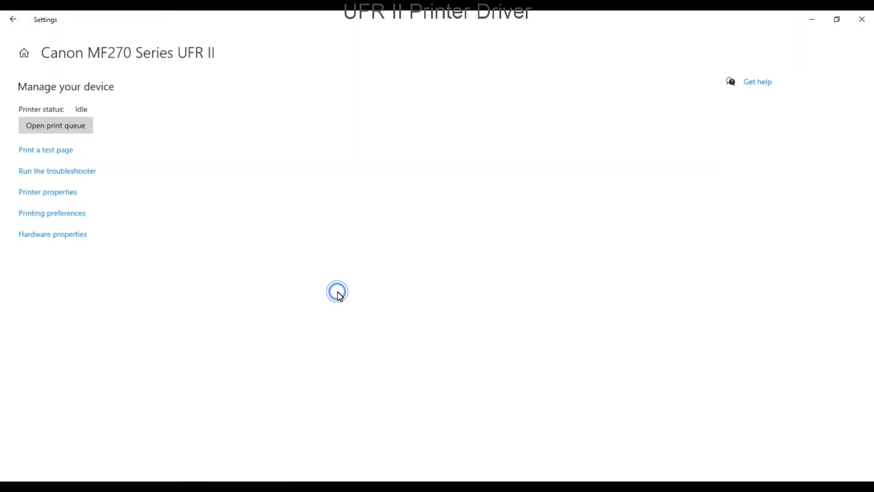
{"action": "left_click", "coordinate": [74, 215]}
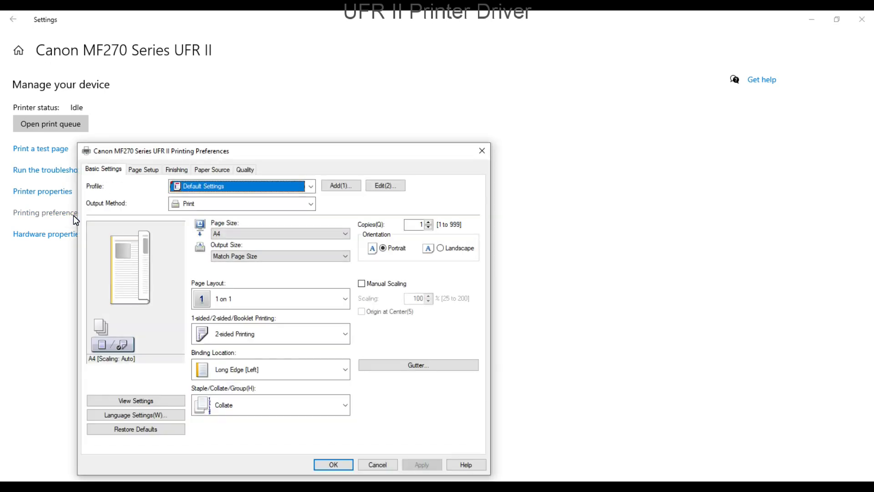
{"action": "left_click_drag", "start_coordinate": [256, 159], "coordinate": [425, 113]}
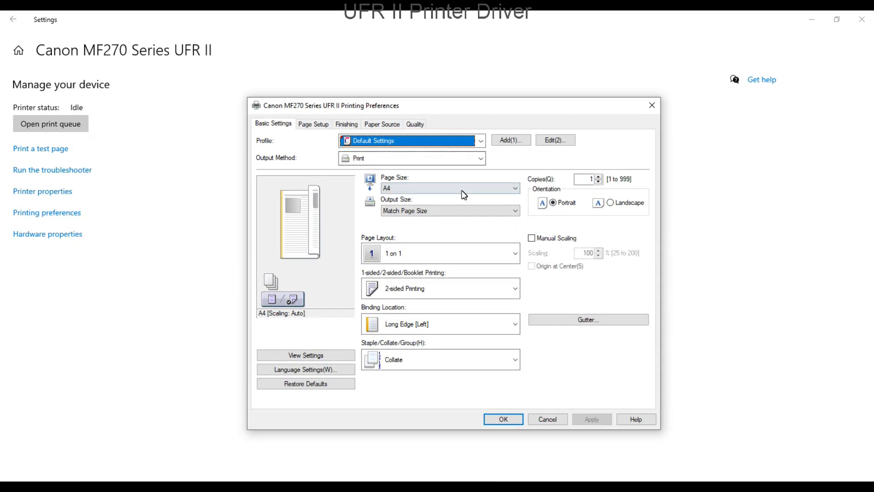
{"action": "left_click", "coordinate": [511, 254]}
{"action": "left_click", "coordinate": [512, 253]}
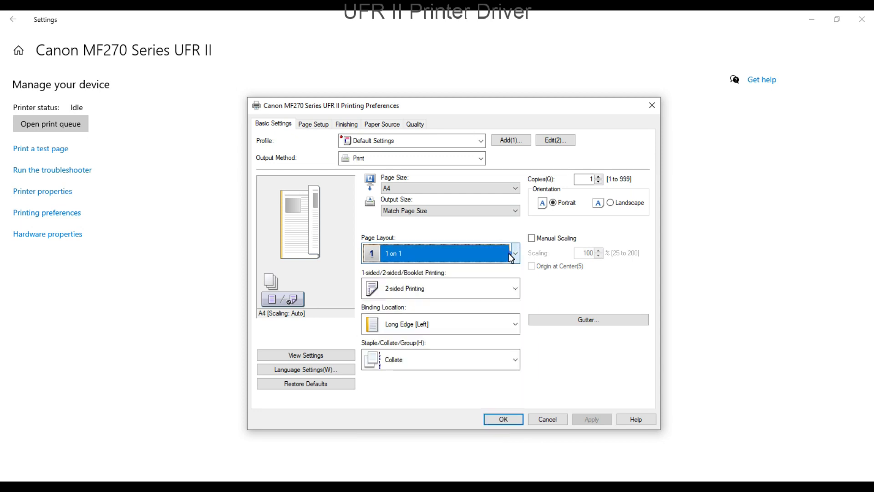
{"action": "left_click", "coordinate": [507, 287]}
{"action": "left_click", "coordinate": [509, 292]}
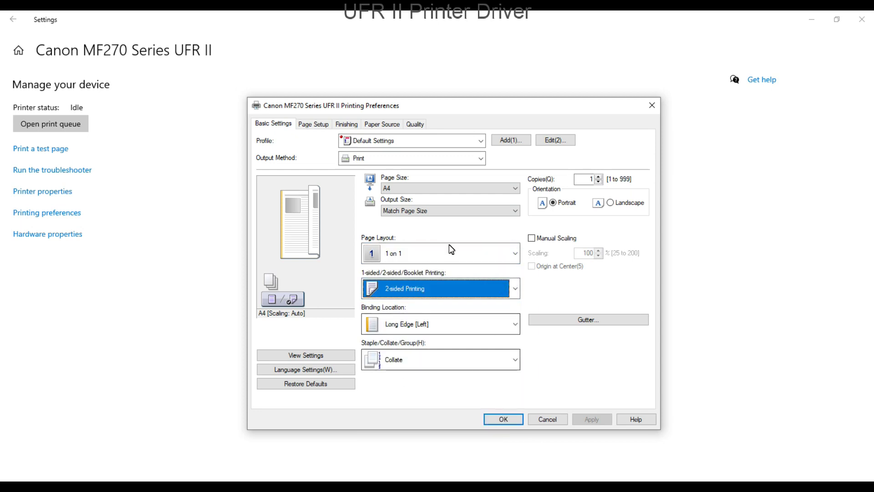
Step: Review the Page Setup, Finishing, Paper Source and Quality tabs, keep Print output, and close with OK
{"action": "left_click", "coordinate": [314, 122]}
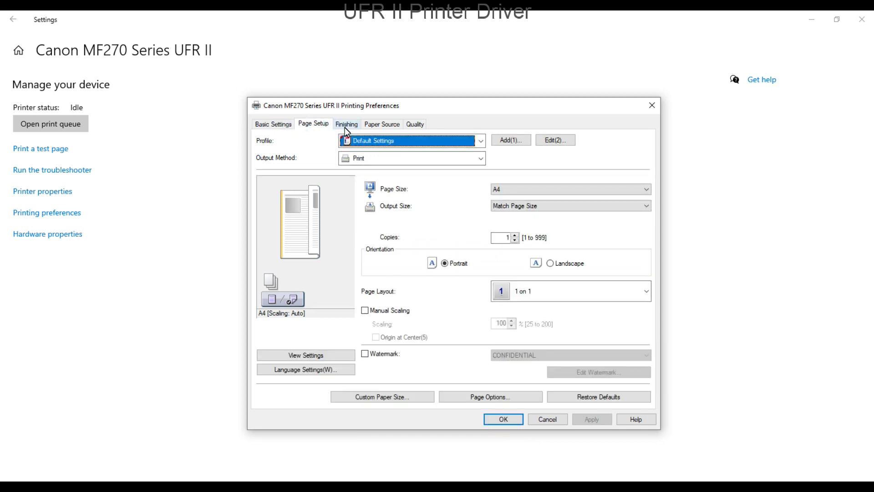
{"action": "left_click", "coordinate": [354, 159]}
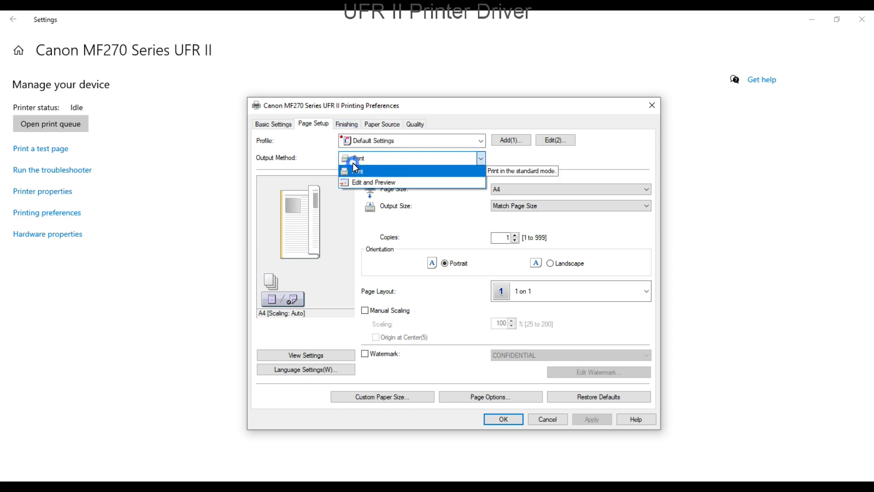
{"action": "left_click", "coordinate": [354, 163]}
{"action": "left_click", "coordinate": [348, 124]}
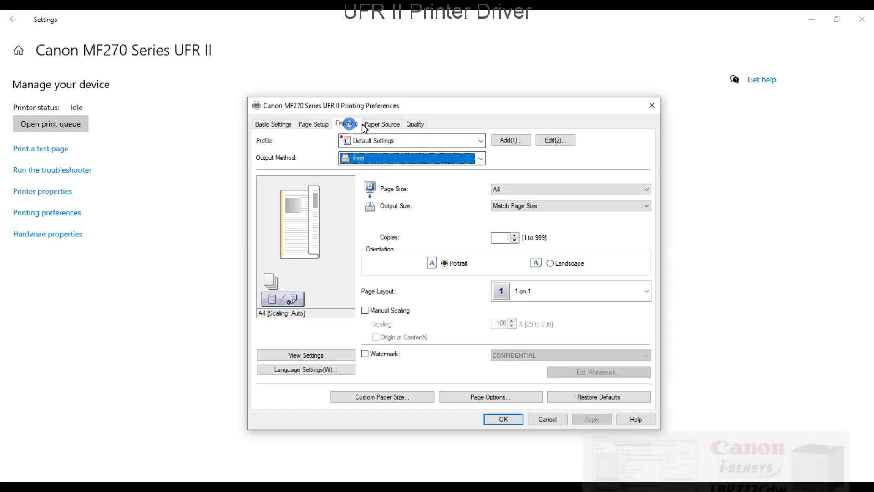
{"action": "left_click", "coordinate": [383, 124]}
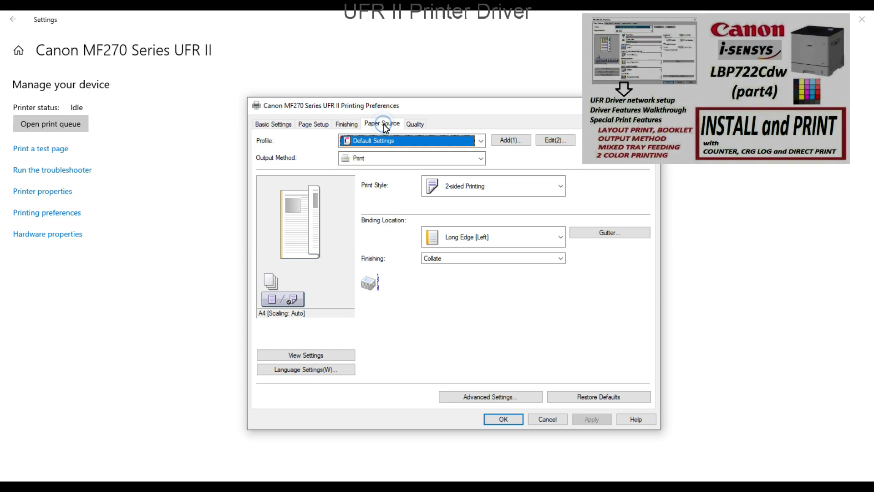
{"action": "left_click", "coordinate": [414, 125]}
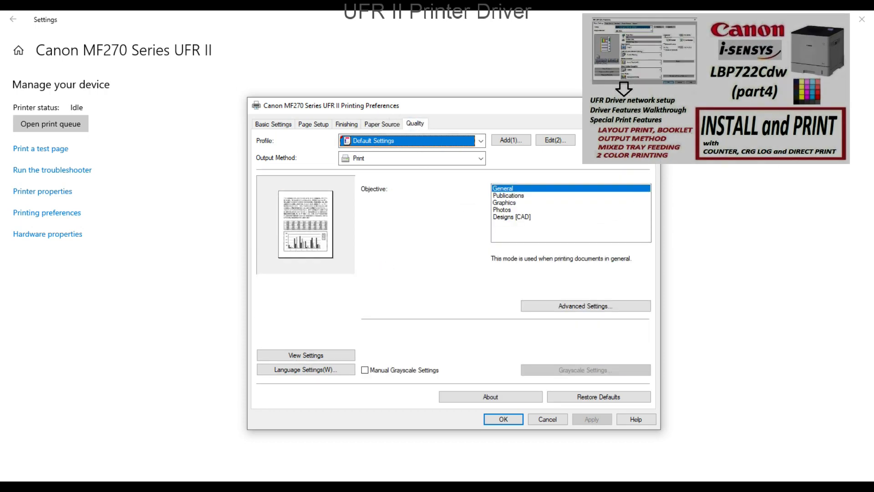
{"action": "left_click", "coordinate": [511, 418]}
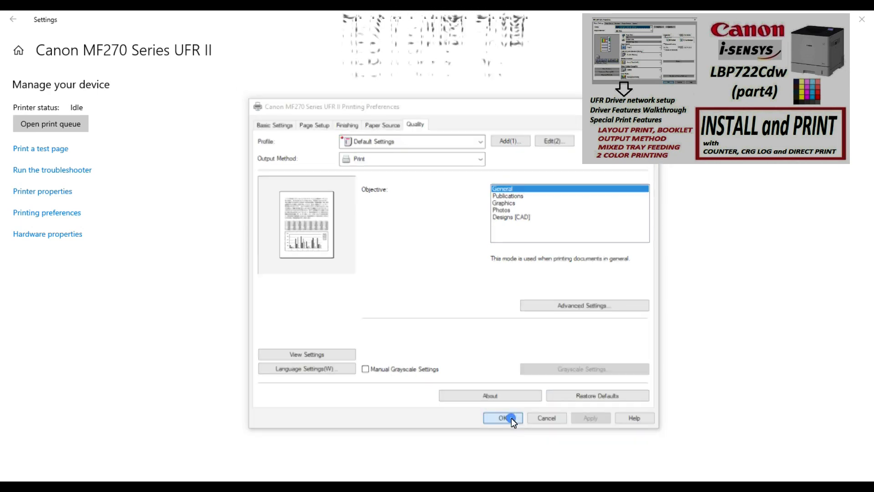
Step: Go back to Printers & scanners and open Manage for Canon MF270 Series (FAX)
{"action": "left_click", "coordinate": [13, 20]}
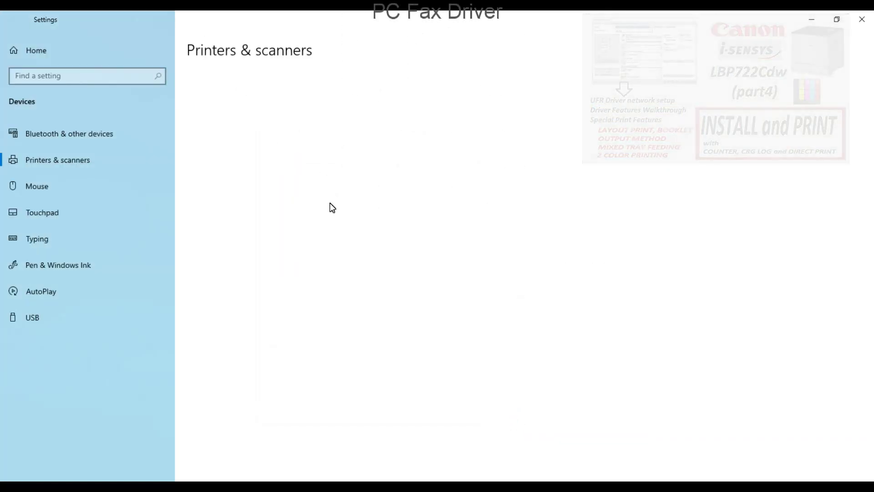
{"action": "scroll", "coordinate": [325, 213], "scroll_direction": "down", "scroll_amount": 3}
{"action": "scroll", "coordinate": [326, 213], "scroll_direction": "down", "scroll_amount": 3}
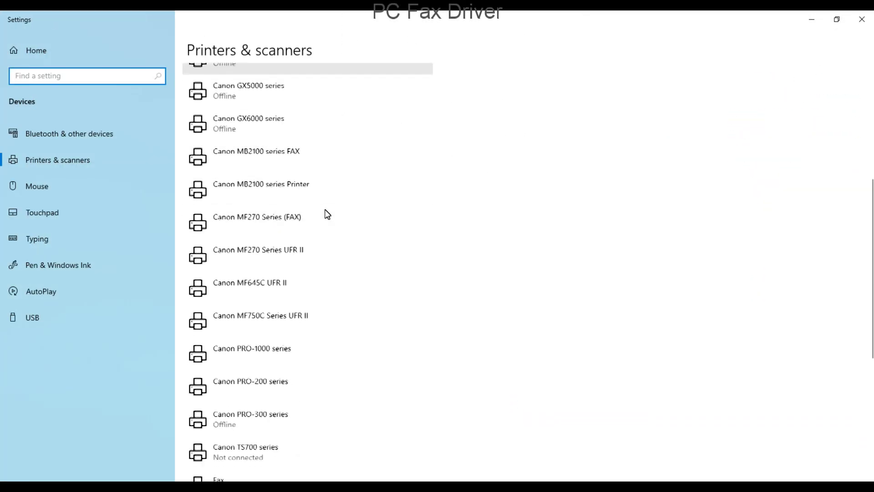
{"action": "left_click", "coordinate": [302, 217]}
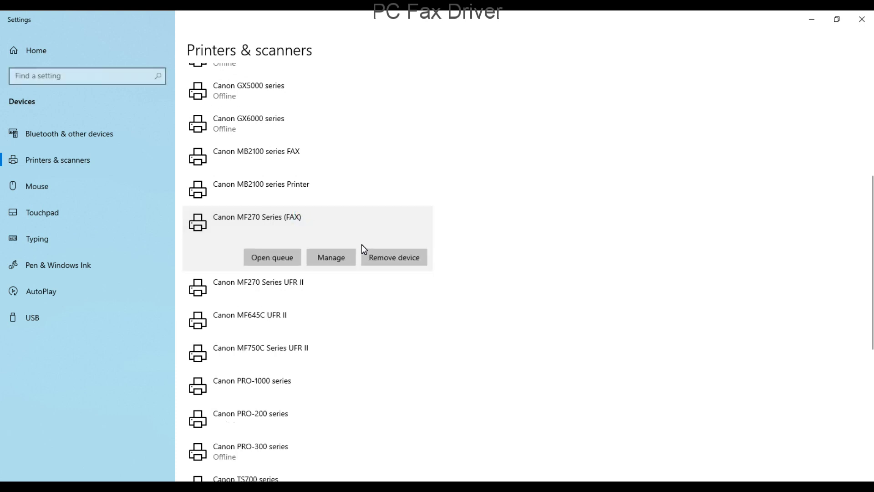
{"action": "left_click", "coordinate": [343, 256]}
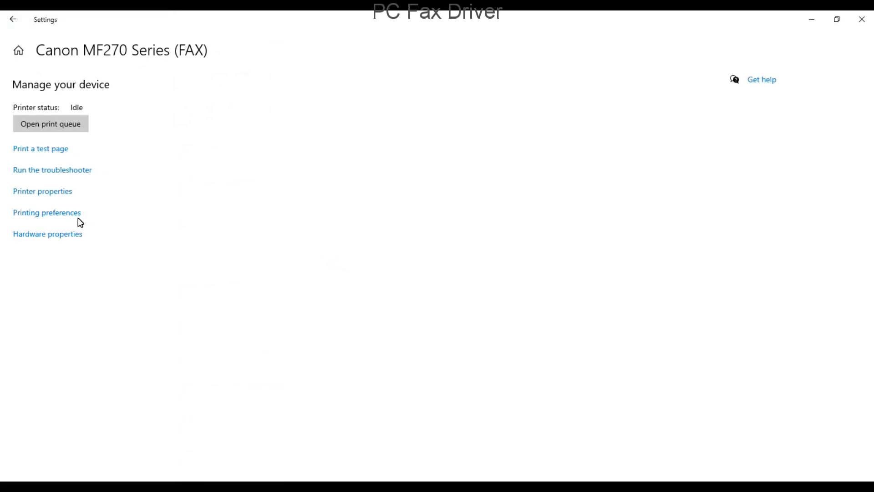
Step: In the fax preferences, enter a destination fax number manually and show the Cover Sheet settings
{"action": "left_click", "coordinate": [78, 218]}
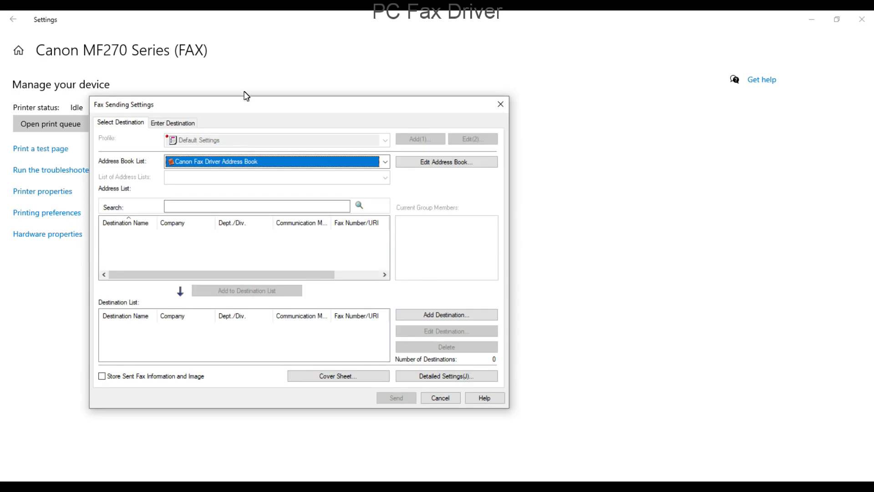
{"action": "left_click_drag", "start_coordinate": [245, 96], "coordinate": [324, 107]}
{"action": "left_click", "coordinate": [275, 212]}
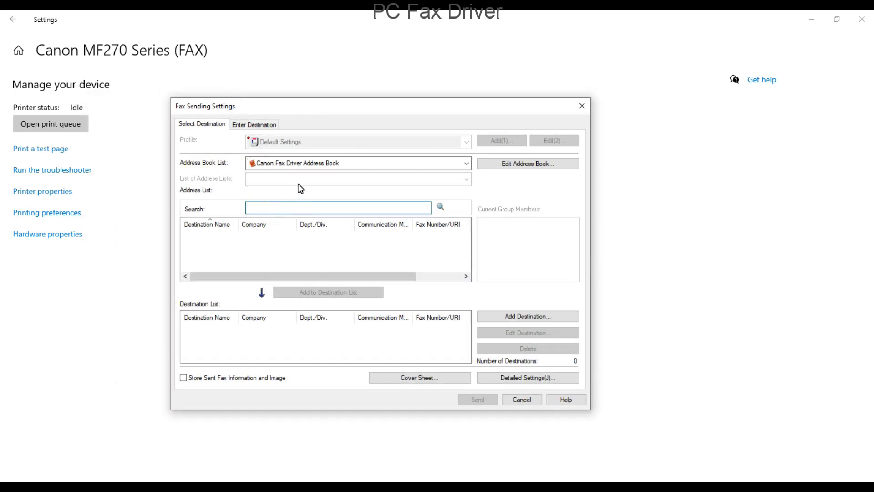
{"action": "left_click", "coordinate": [265, 126]}
{"action": "left_click", "coordinate": [357, 174]}
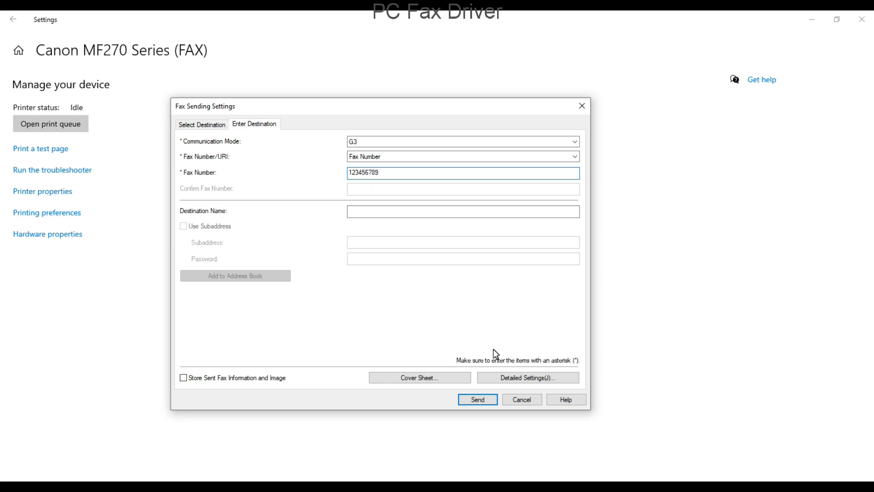
{"action": "left_click", "coordinate": [433, 377]}
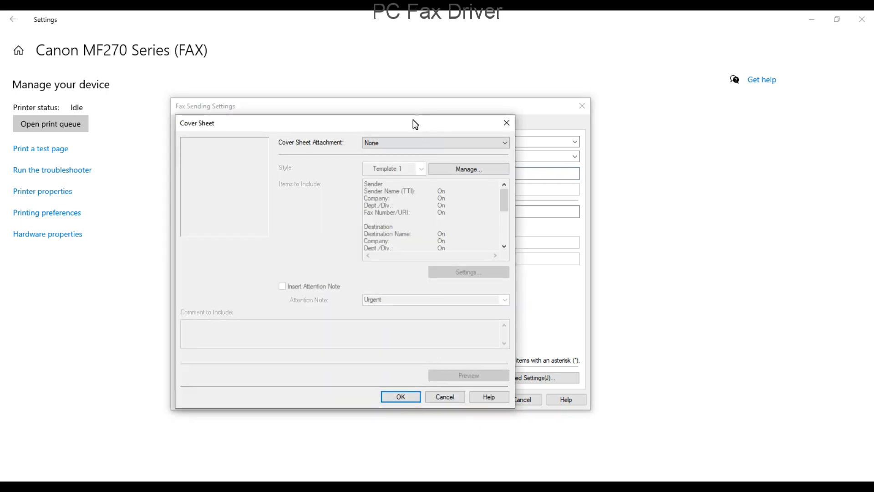
Step: Use a Template 2 cover sheet for all destinations, commented 'this is the document sent by fax', and preview it full-screen
{"action": "left_click", "coordinate": [408, 143]}
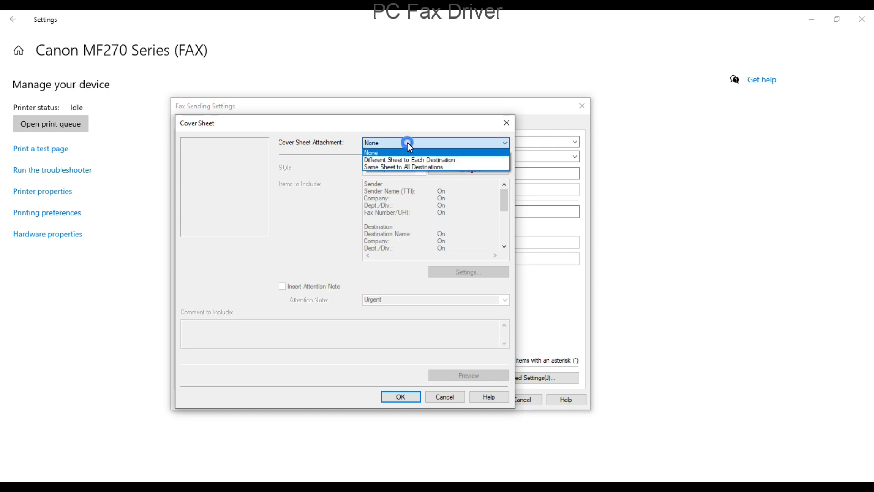
{"action": "left_click", "coordinate": [406, 168]}
{"action": "left_click", "coordinate": [422, 170]}
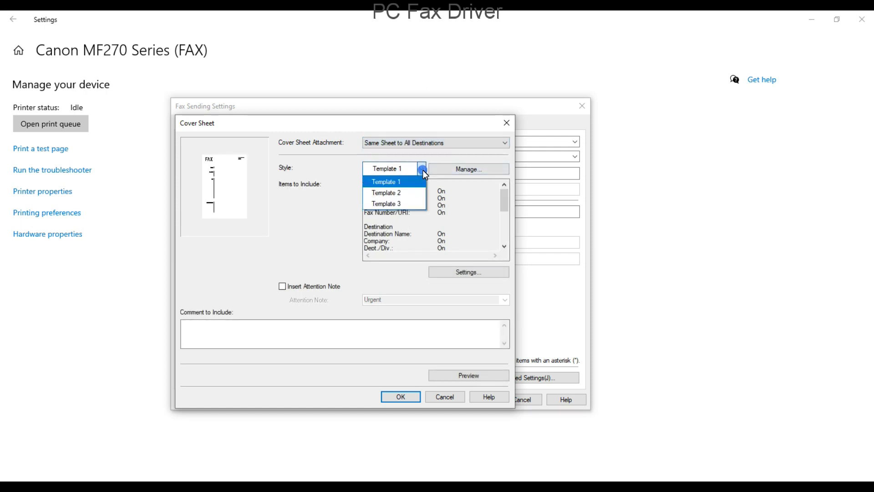
{"action": "left_click", "coordinate": [407, 193]}
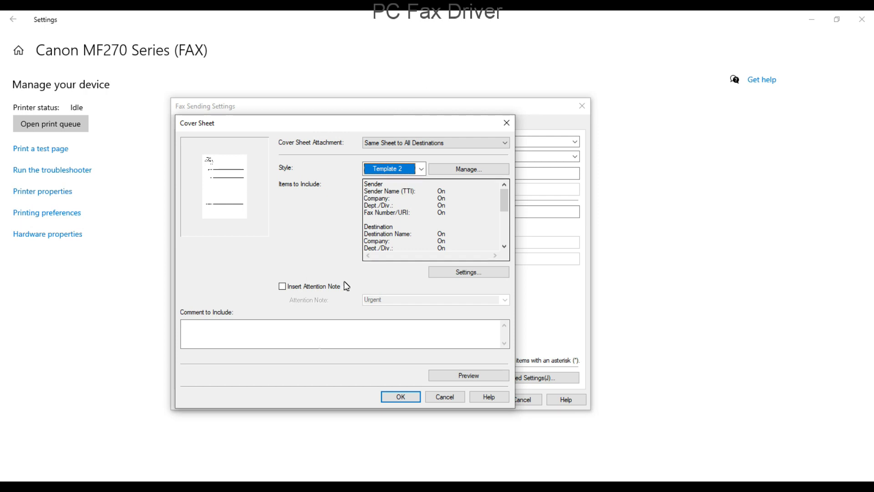
{"action": "left_click", "coordinate": [305, 327]}
{"action": "type", "text": "this is"}
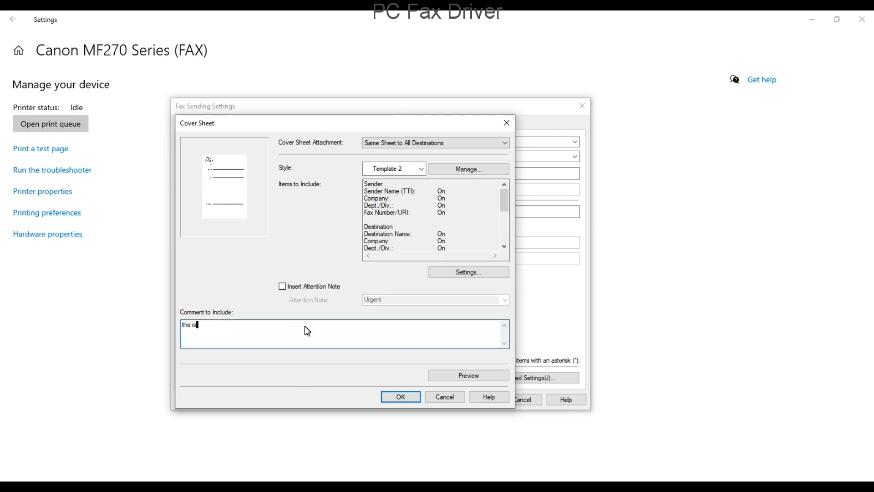
{"action": "type", "text": " the document sent by fax"}
{"action": "left_click", "coordinate": [447, 378]}
{"action": "left_click", "coordinate": [433, 137]}
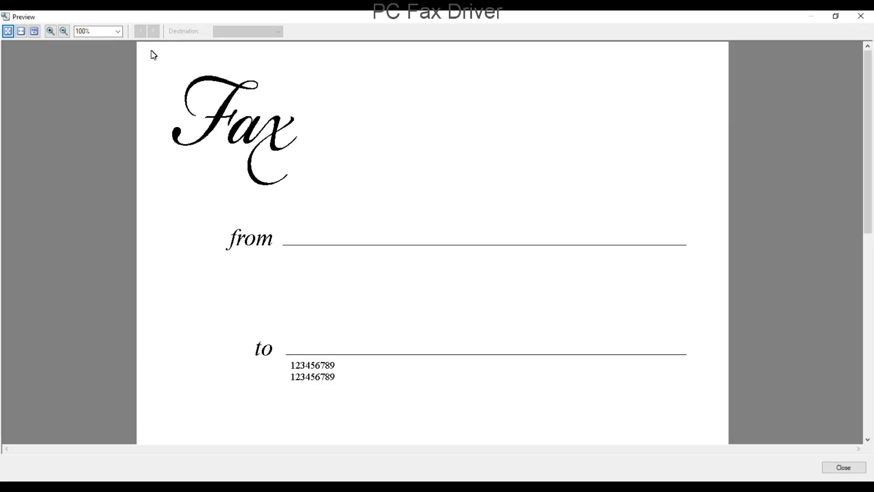
Step: View the cover sheet at Page Width, then Whole Page, then close the preview and accept it
{"action": "left_click", "coordinate": [97, 99]}
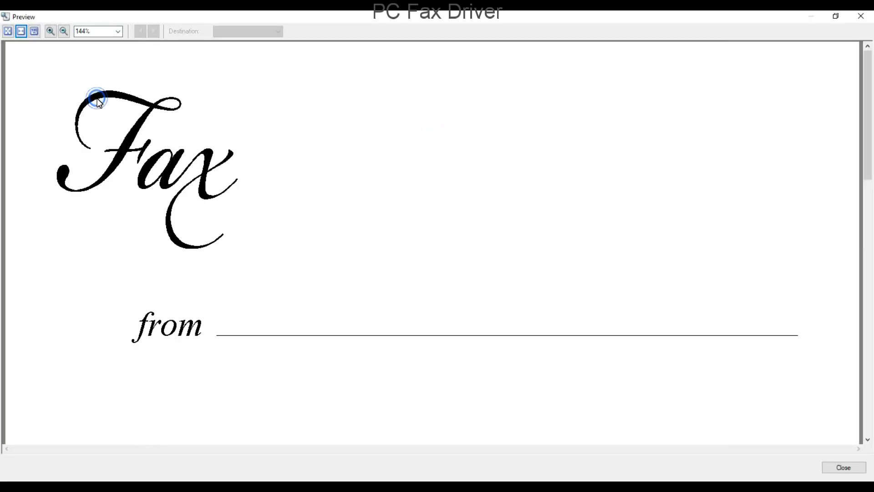
{"action": "left_click", "coordinate": [118, 33]}
{"action": "left_click", "coordinate": [103, 106]}
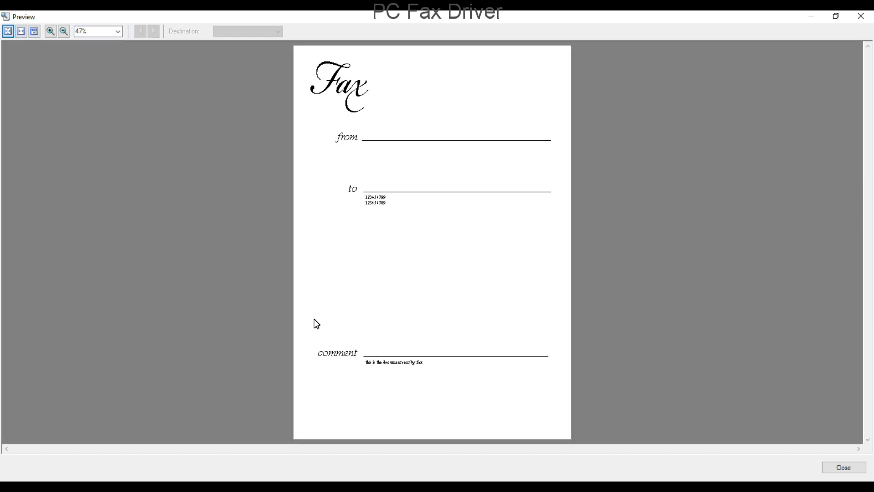
{"action": "left_click", "coordinate": [861, 16]}
{"action": "left_click", "coordinate": [407, 396]}
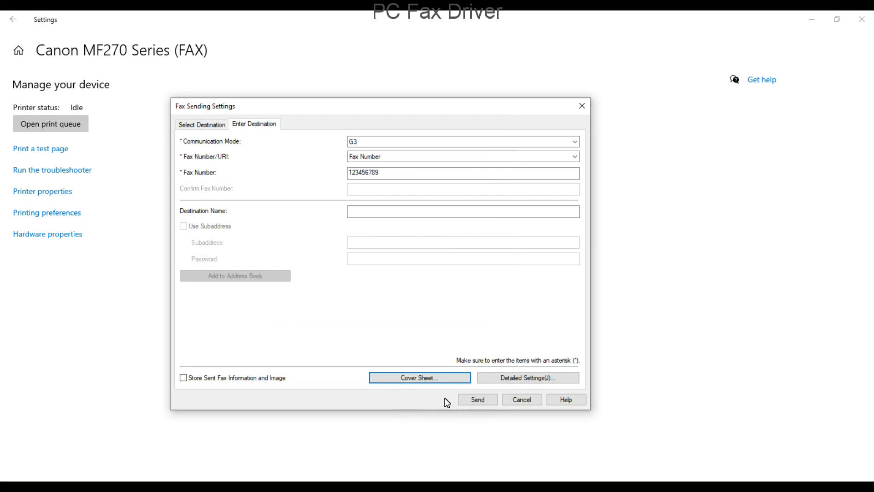
Step: Send the fax with the cover sheet to 123456789
{"action": "left_click", "coordinate": [470, 405]}
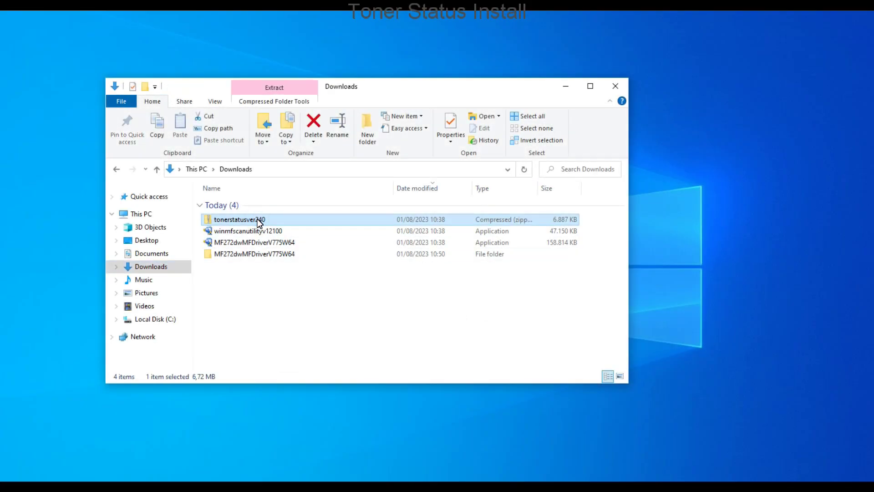
Step: Run Setup from the tonerstatusver240 archive and finish installing Toner Status
{"action": "left_click", "coordinate": [236, 220]}
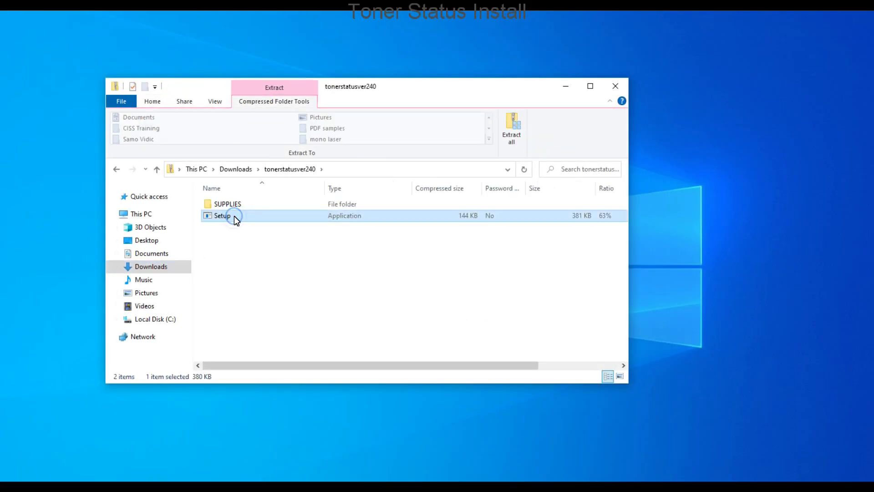
{"action": "double_click", "coordinate": [234, 216]}
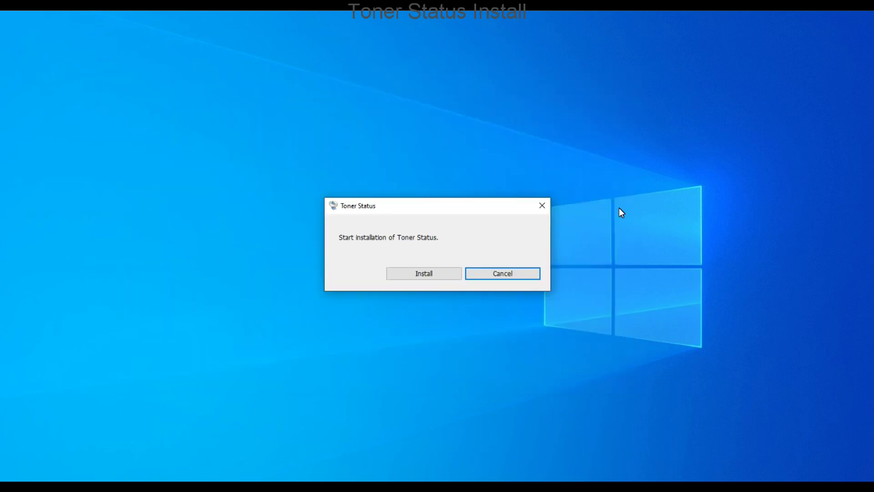
{"action": "key", "text": "Return"}
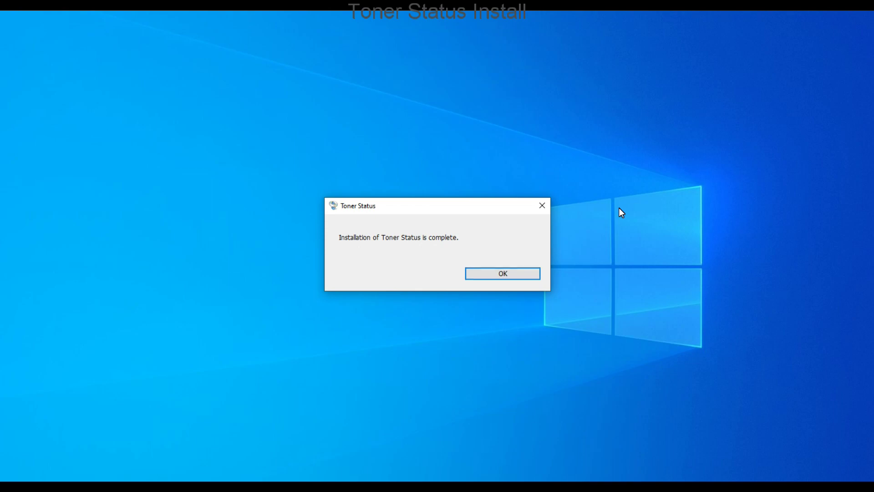
{"action": "key", "text": "Return"}
{"action": "key", "text": "super+s"}
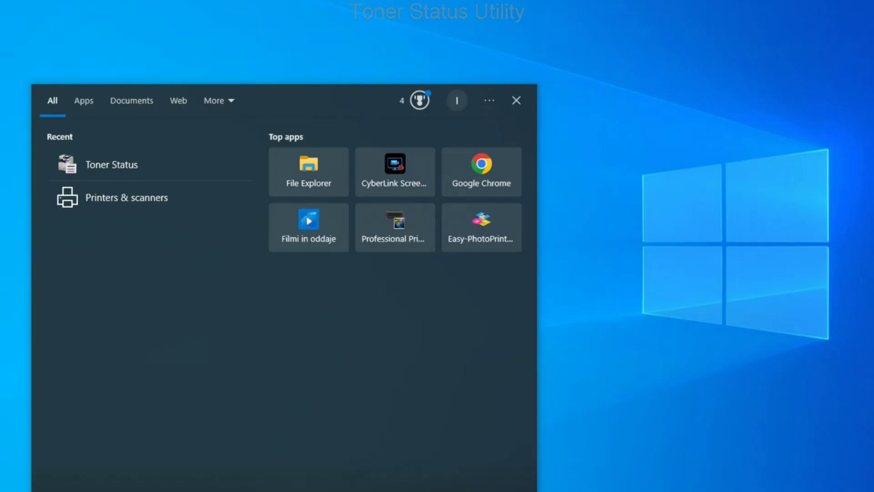
Step: Launch Toner Status by searching 'toner' and open its MF270 status window from the tray
{"action": "type", "text": "toner"}
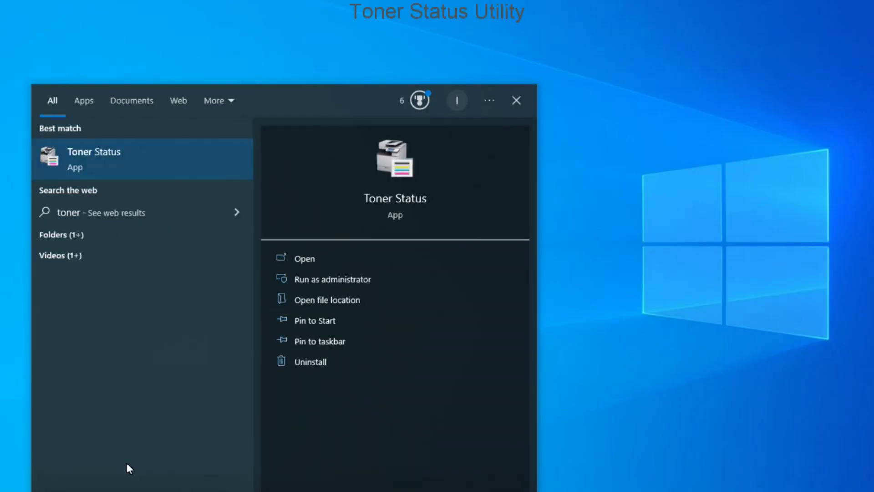
{"action": "left_click", "coordinate": [294, 259]}
{"action": "left_click", "coordinate": [481, 445]}
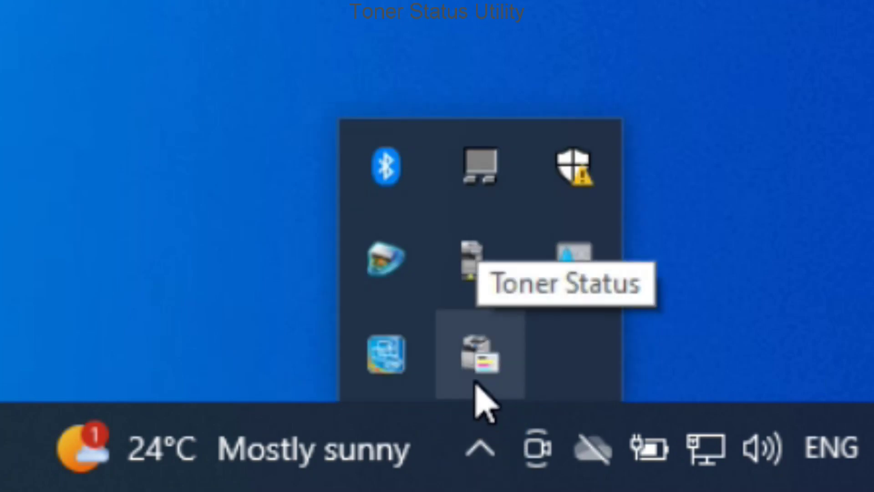
{"action": "left_click", "coordinate": [475, 384]}
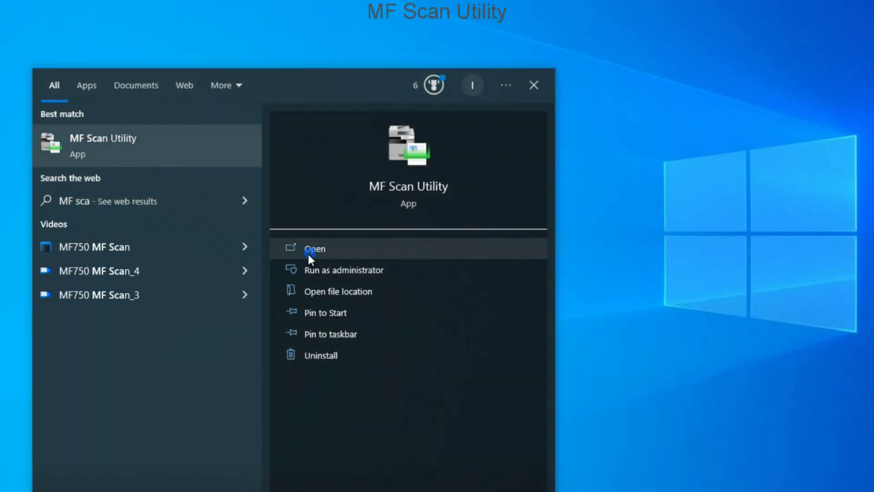
Step: Start MF Scan Utility, select Canon MF270 as the scanner, and open Settings
{"action": "left_click", "coordinate": [308, 254]}
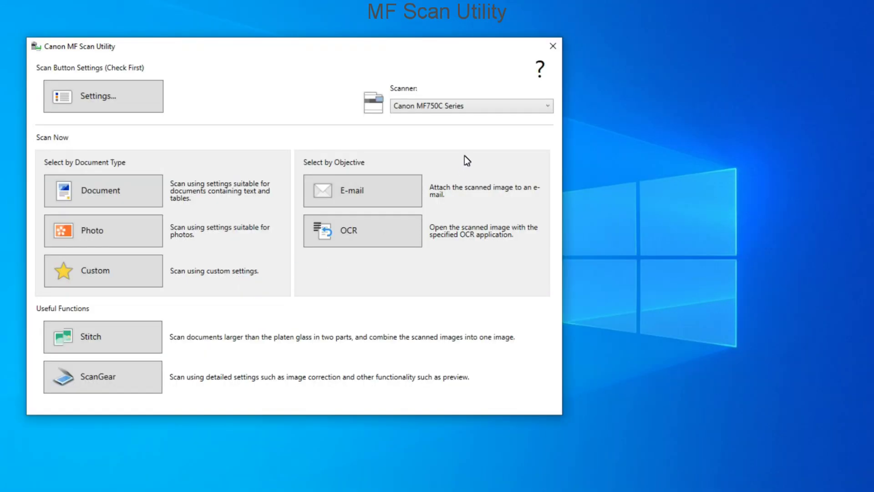
{"action": "left_click", "coordinate": [466, 109]}
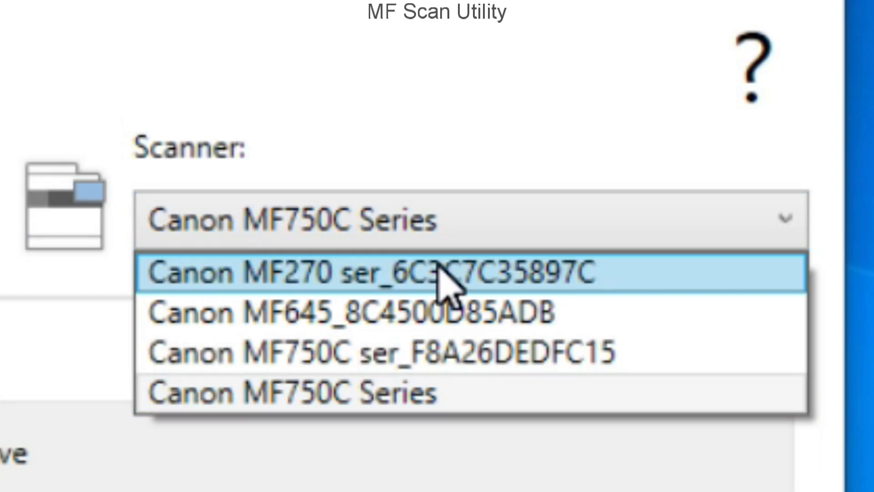
{"action": "left_click", "coordinate": [436, 277]}
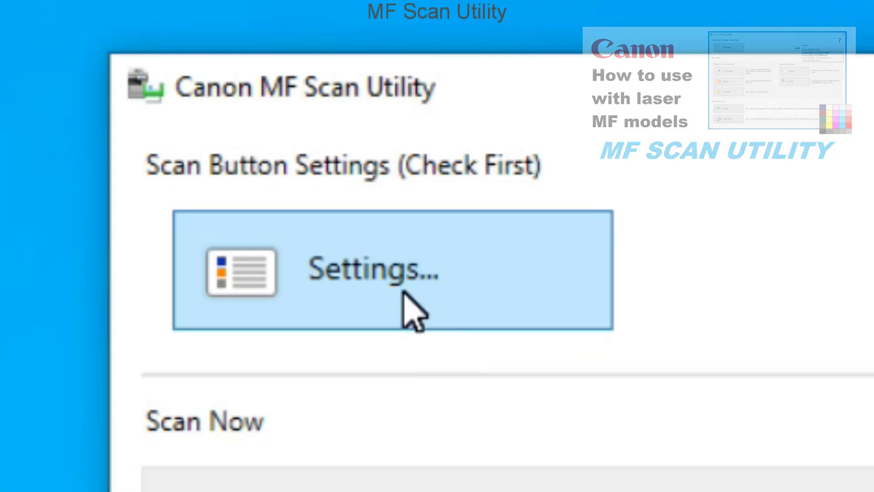
{"action": "left_click", "coordinate": [128, 126]}
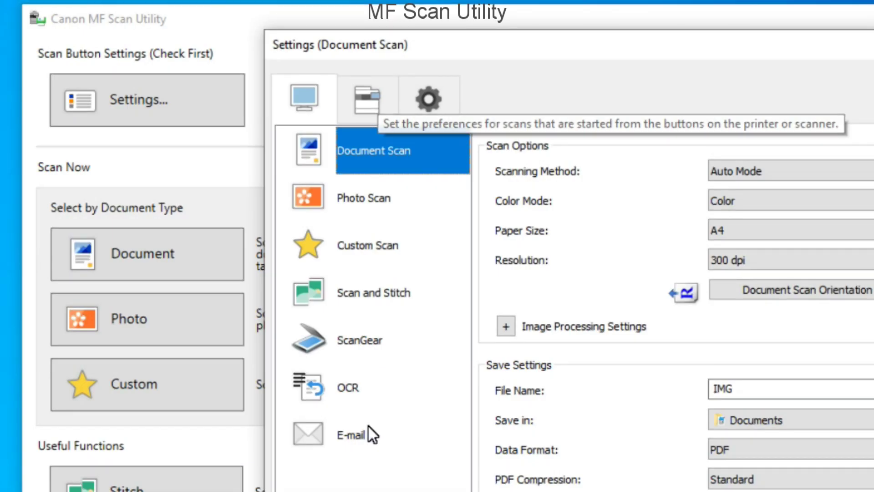
Step: Review the printer-button scan settings for Color Scan, B&W Scan, Custom 1 and Custom 2
{"action": "left_click", "coordinate": [367, 99]}
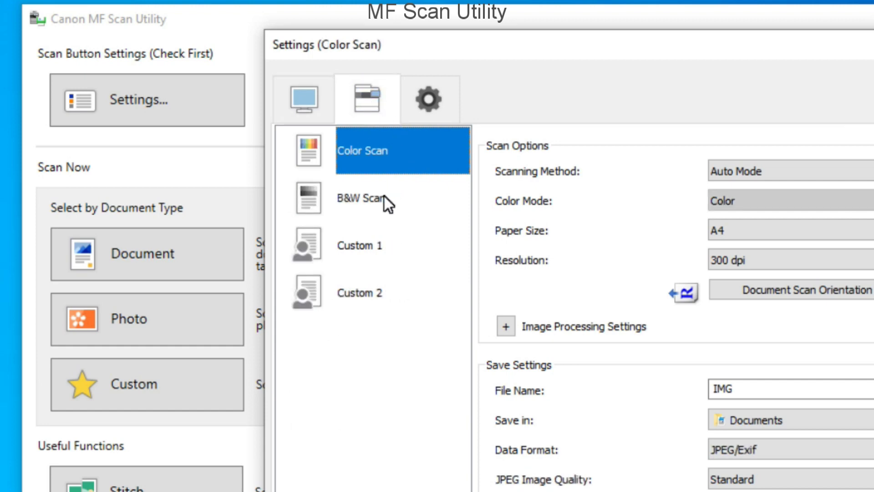
{"action": "left_click", "coordinate": [383, 196]}
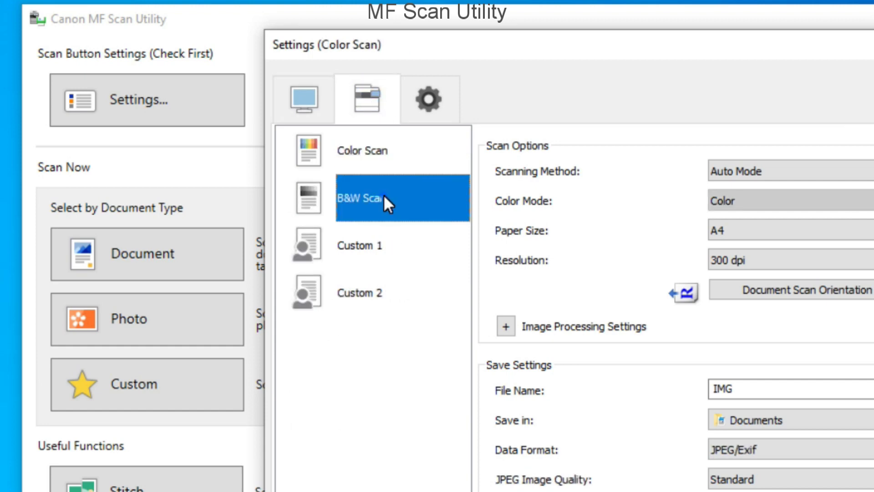
{"action": "left_click", "coordinate": [380, 244]}
{"action": "left_click", "coordinate": [380, 294]}
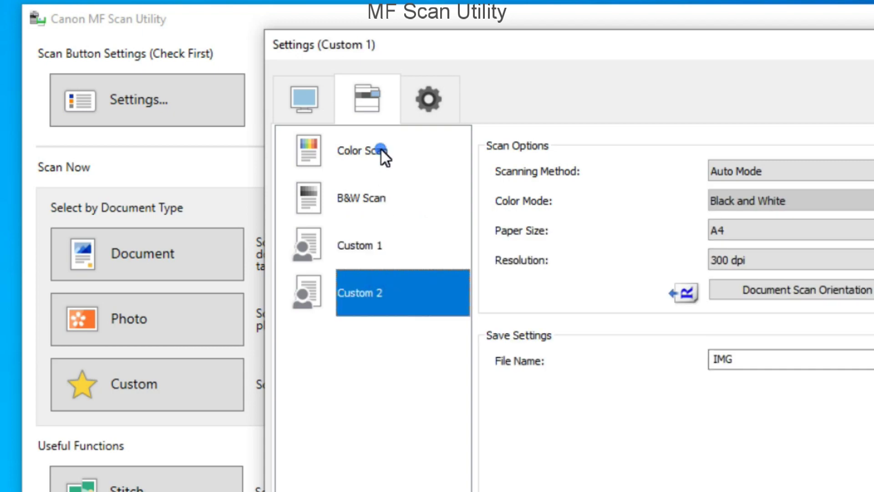
{"action": "left_click", "coordinate": [381, 149]}
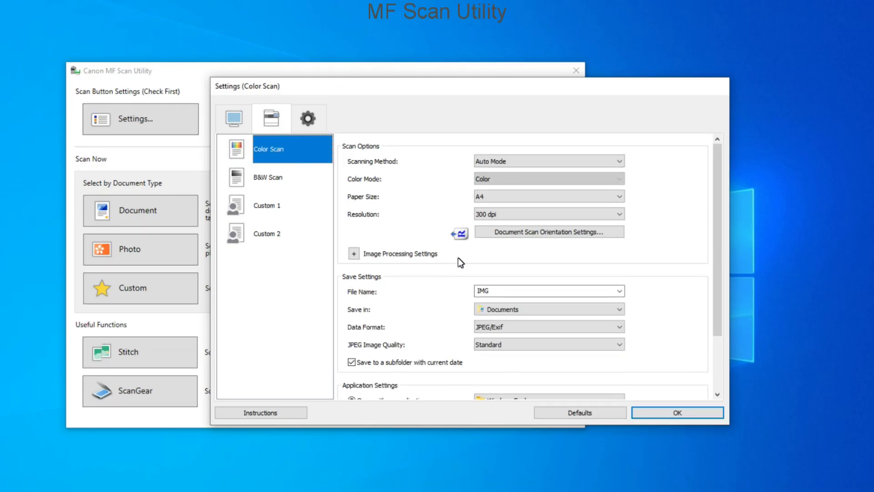
Step: Set the Color Scan data format to PDF and apply the settings
{"action": "scroll", "coordinate": [462, 262], "scroll_direction": "down", "scroll_amount": 1}
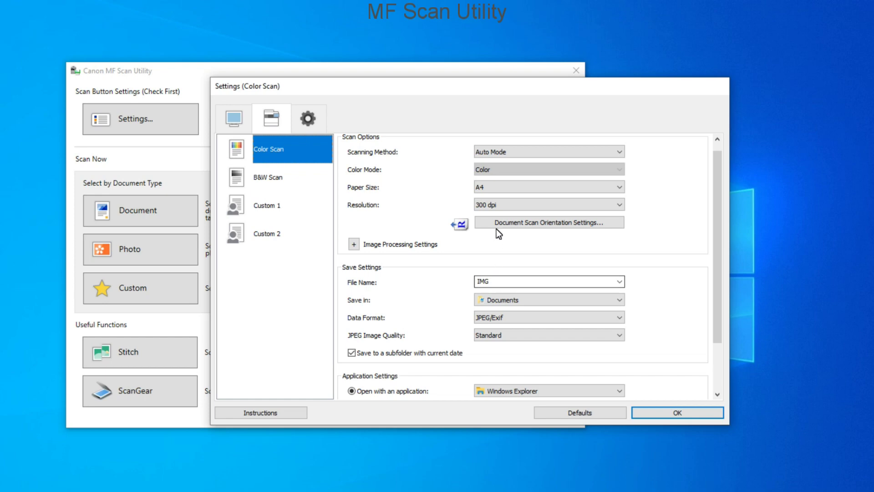
{"action": "left_click", "coordinate": [495, 318]}
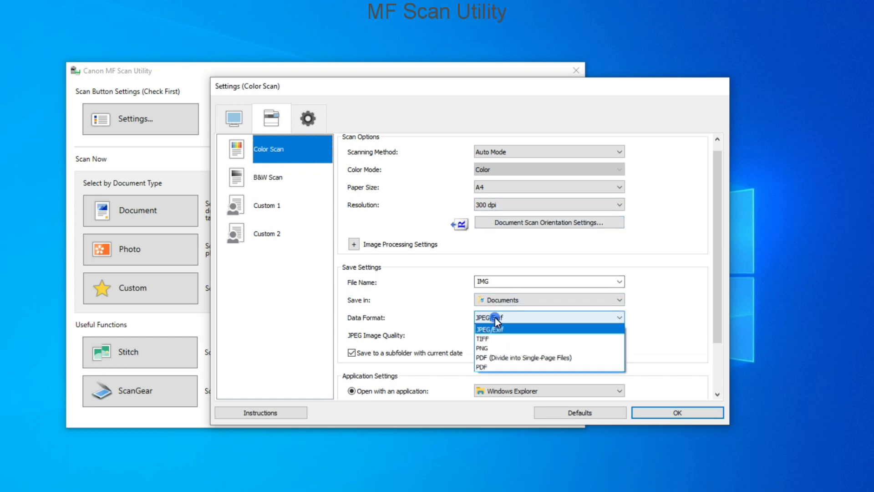
{"action": "left_click", "coordinate": [487, 367]}
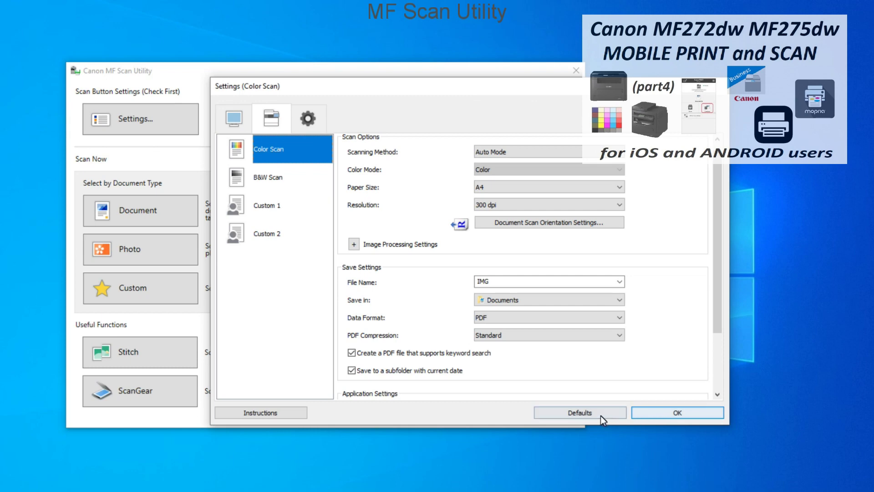
{"action": "left_click", "coordinate": [599, 415]}
{"action": "left_click", "coordinate": [646, 413]}
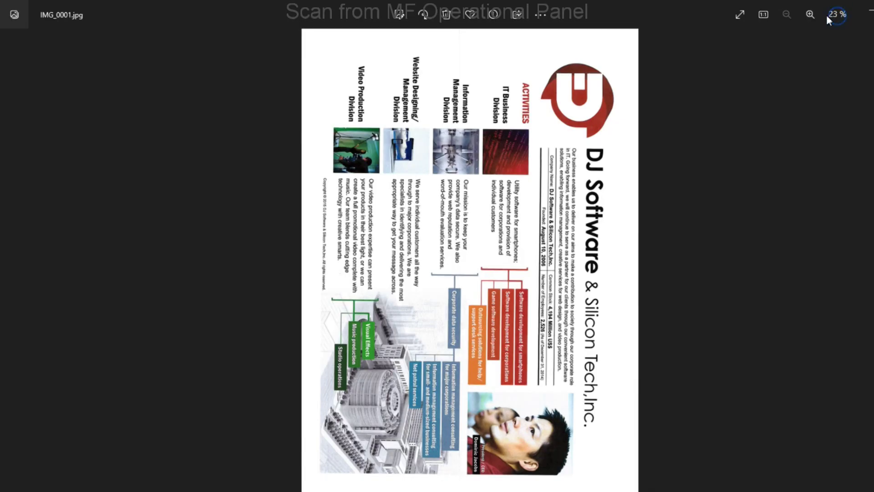
Step: Zoom IMG_0001.jpg in Photos step by step through 66 % up to 121 %
{"action": "left_click", "coordinate": [811, 15]}
{"action": "left_click", "coordinate": [812, 15]}
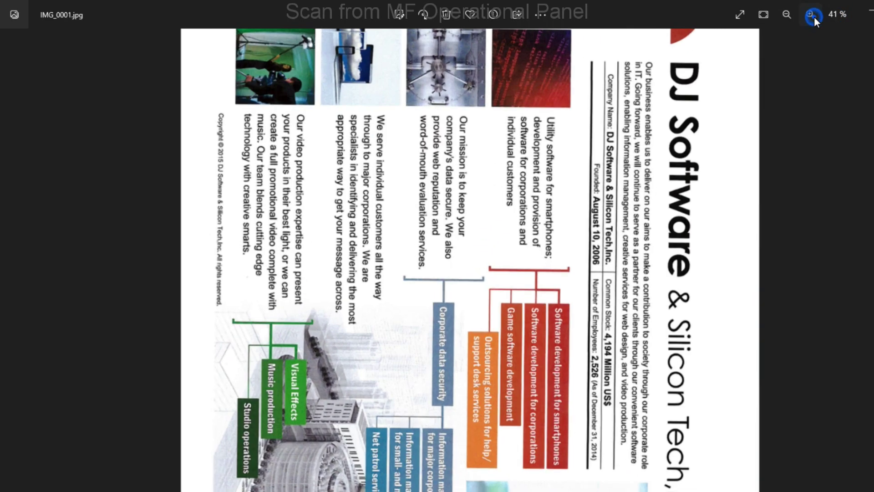
{"action": "left_click", "coordinate": [813, 16]}
{"action": "left_click", "coordinate": [812, 15]}
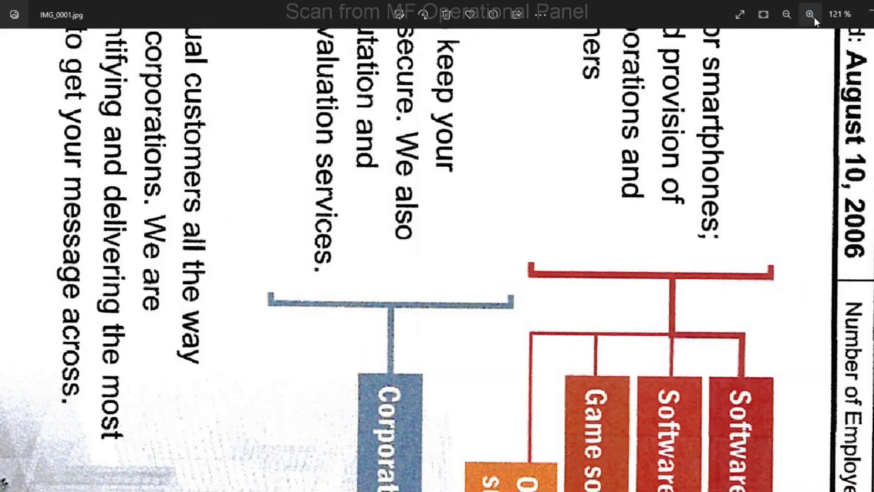